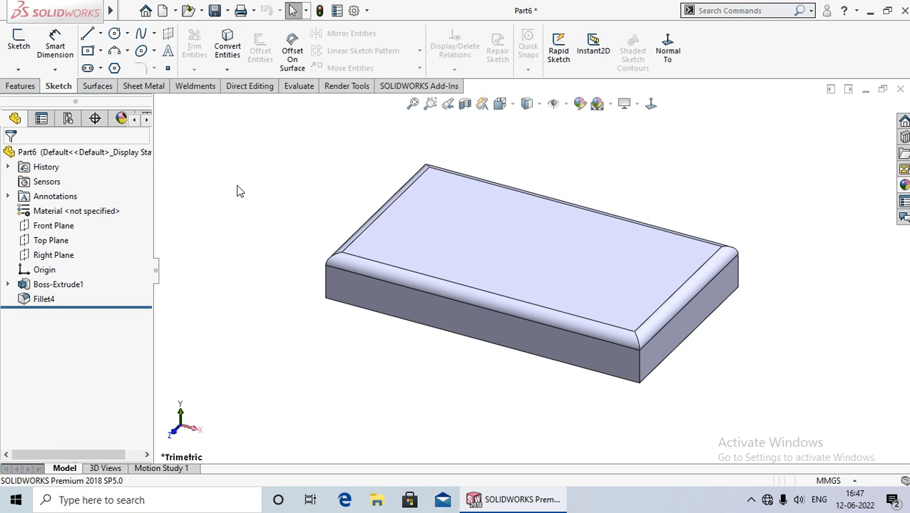
Delete Fillet4 so only Boss-Extrude1 remains, leaving the block with sharp edges
{"action": "right_click", "coordinate": [50, 301]}
{"action": "left_click", "coordinate": [83, 323]}
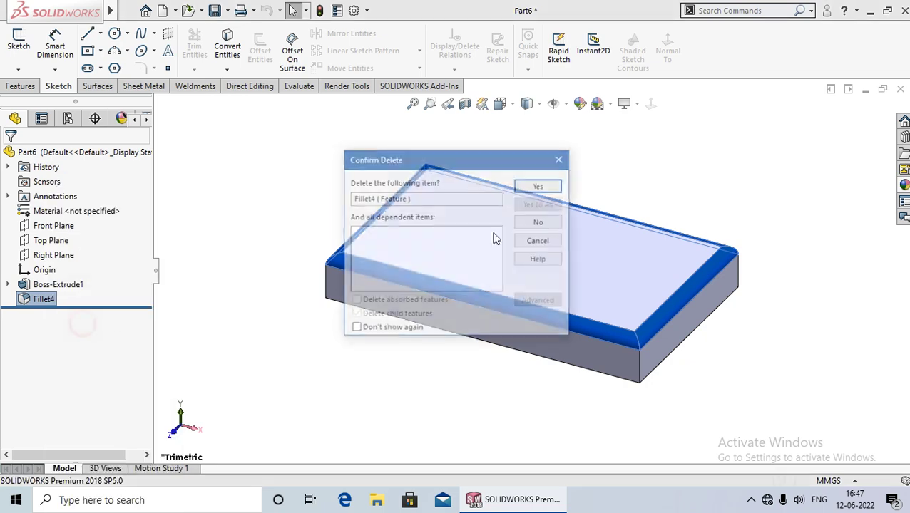
{"action": "left_click", "coordinate": [559, 183]}
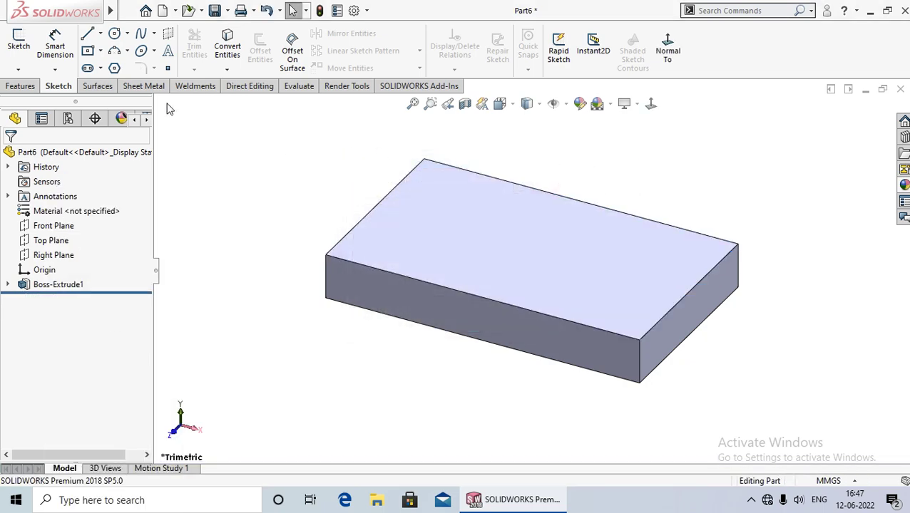
{"action": "left_click", "coordinate": [27, 86]}
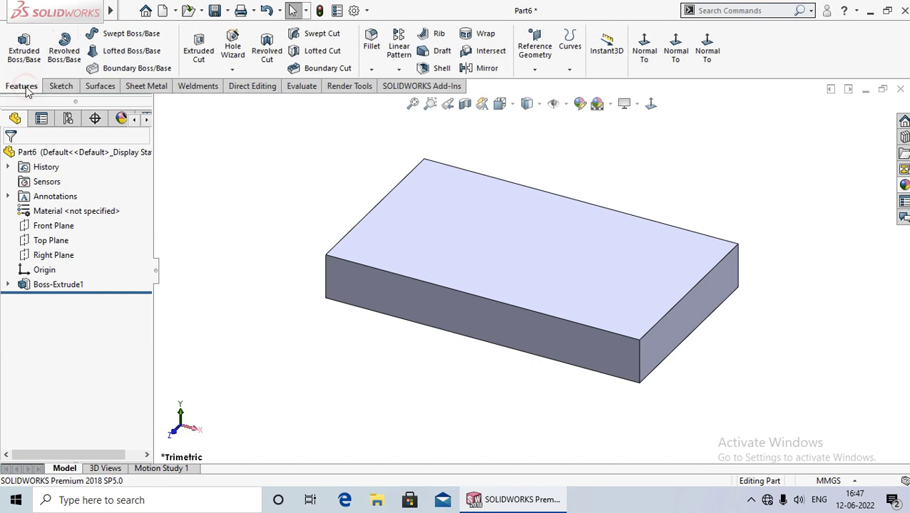
Start a Full Round fillet on the block, activating each of its three empty face set boxes
{"action": "left_click", "coordinate": [371, 70]}
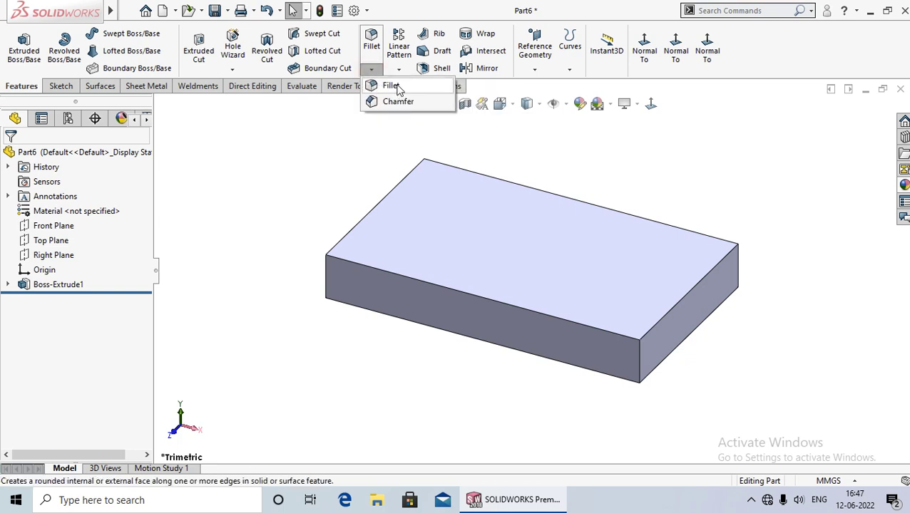
{"action": "left_click", "coordinate": [392, 86]}
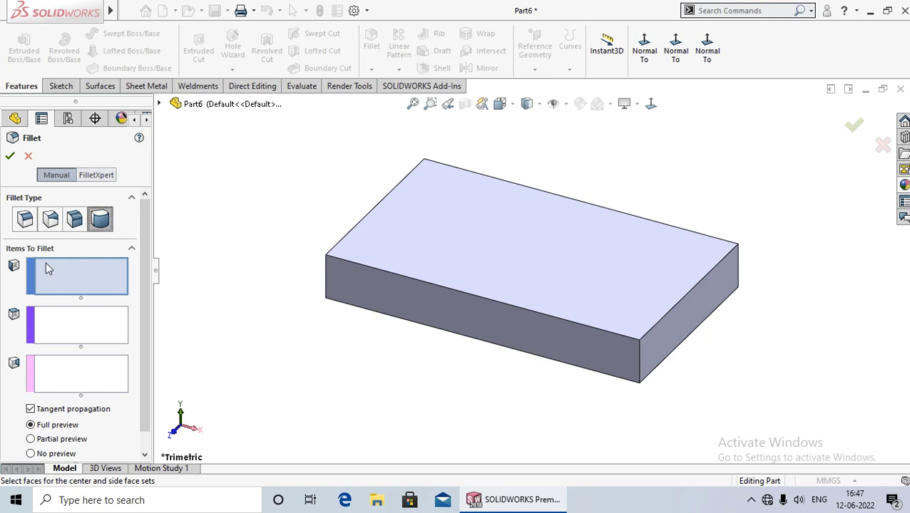
{"action": "left_click", "coordinate": [87, 275]}
{"action": "left_click", "coordinate": [99, 333]}
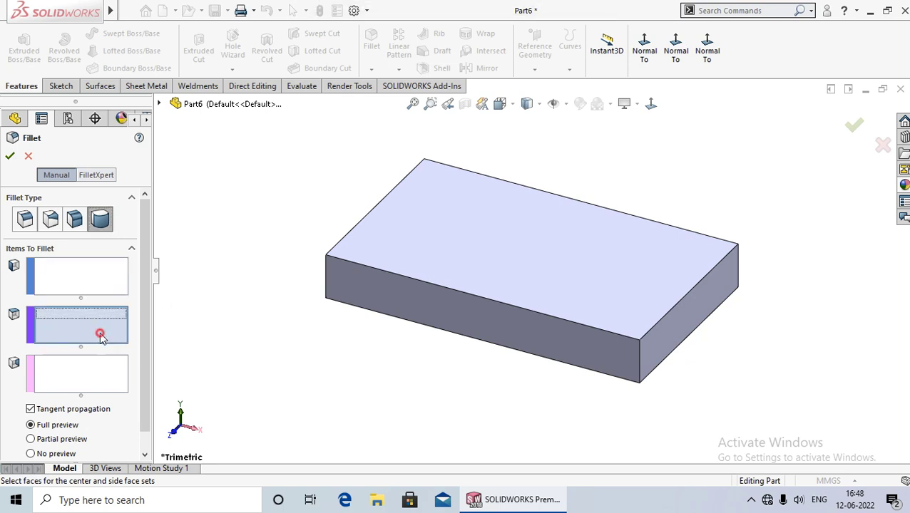
{"action": "left_click", "coordinate": [87, 378]}
{"action": "left_click", "coordinate": [104, 278]}
{"action": "left_click", "coordinate": [91, 333]}
{"action": "left_click", "coordinate": [98, 276]}
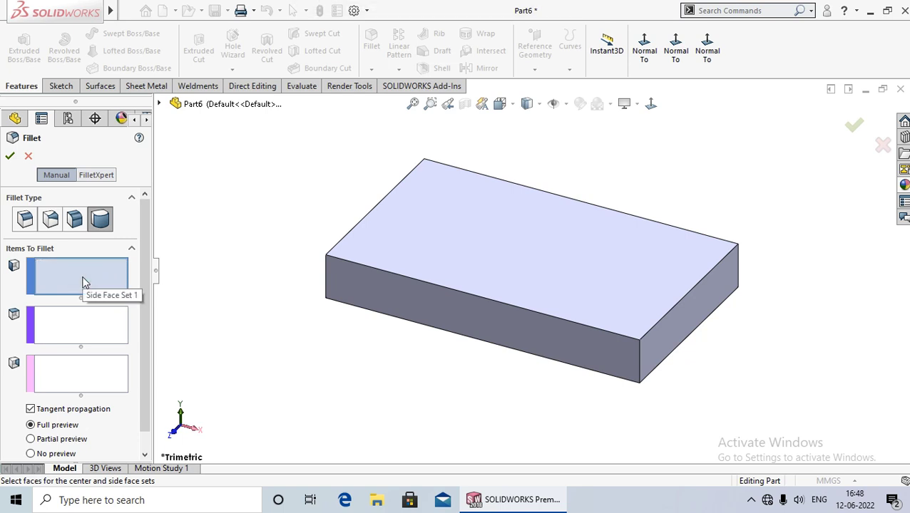
{"action": "left_click", "coordinate": [85, 278]}
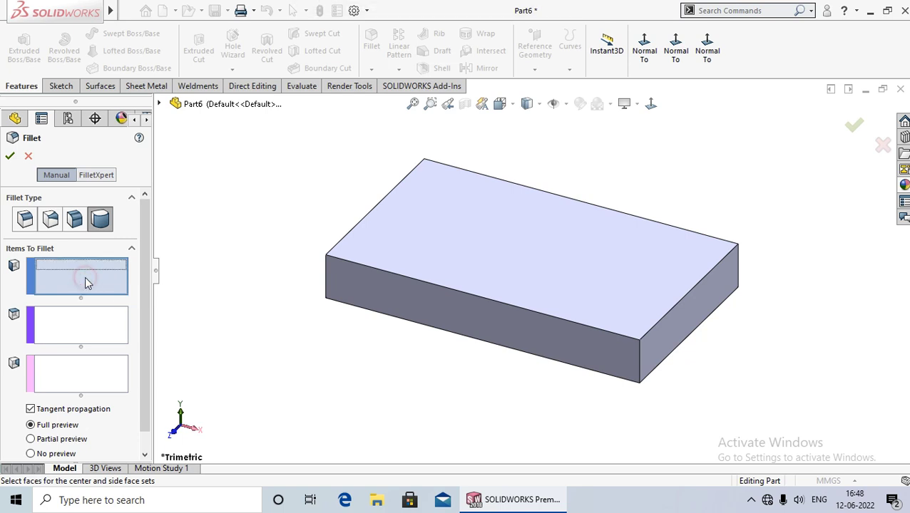
{"action": "left_click", "coordinate": [76, 321]}
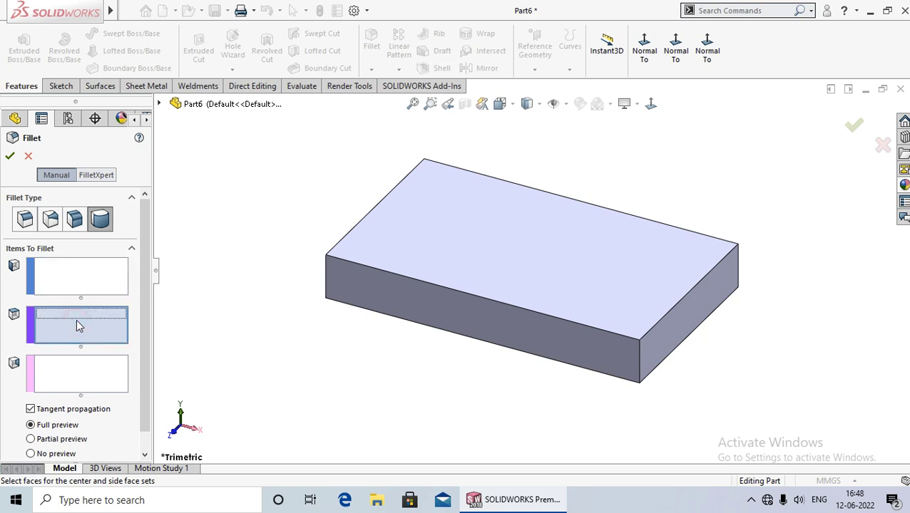
{"action": "left_click", "coordinate": [72, 376]}
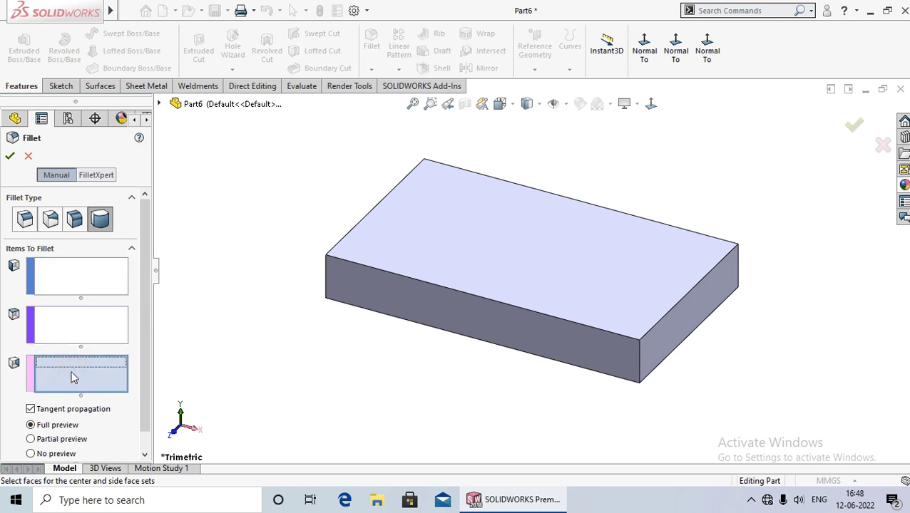
Assign the block's top, long front and bottom faces to the three fillet face sets
{"action": "left_click", "coordinate": [77, 270]}
{"action": "left_click", "coordinate": [445, 253]}
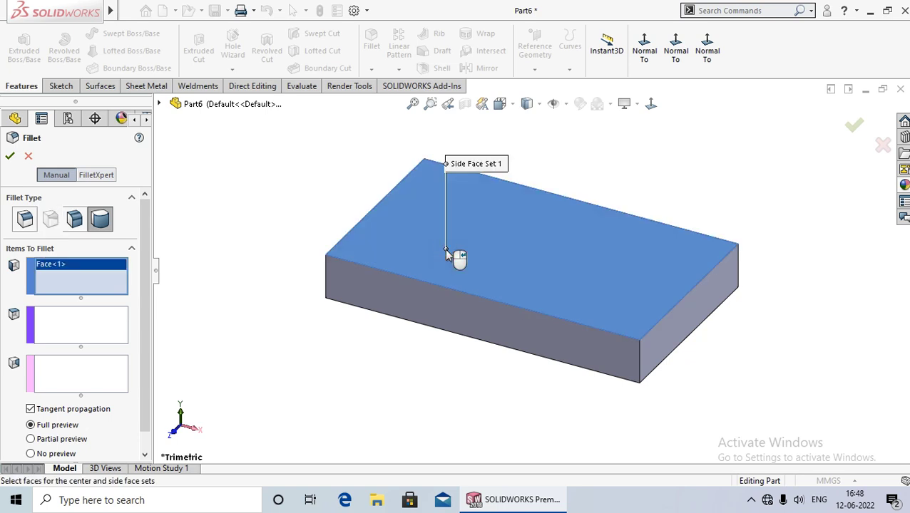
{"action": "left_click", "coordinate": [79, 327]}
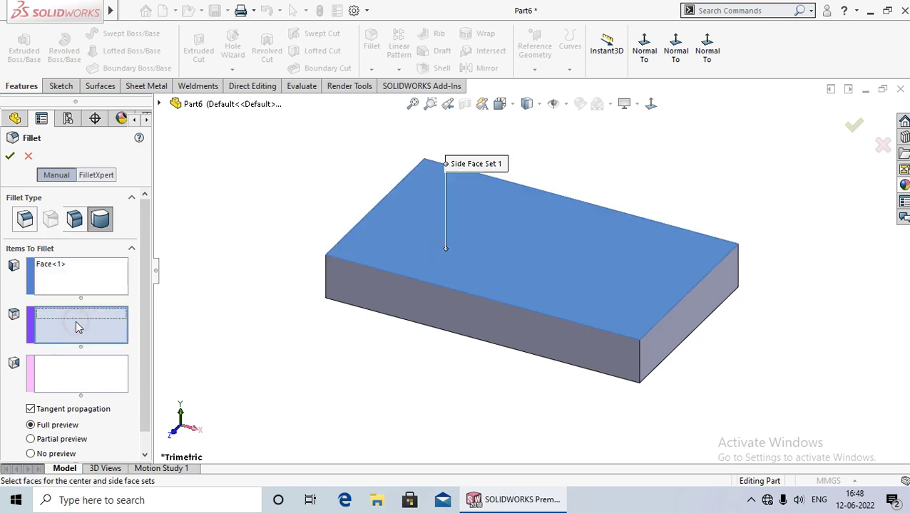
{"action": "left_click", "coordinate": [395, 293]}
{"action": "middle_click_drag", "start_coordinate": [274, 347], "coordinate": [292, 348]}
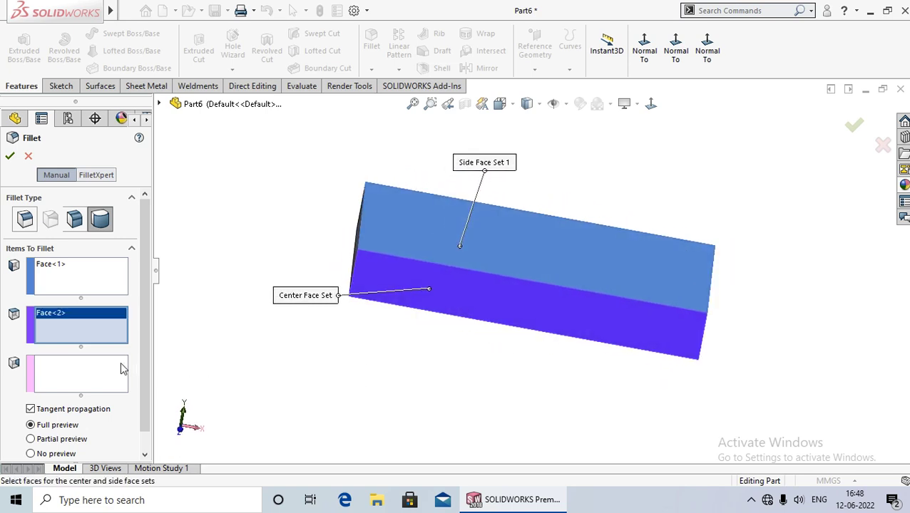
{"action": "left_click", "coordinate": [68, 375]}
{"action": "middle_click_drag", "start_coordinate": [295, 397], "coordinate": [319, 311]}
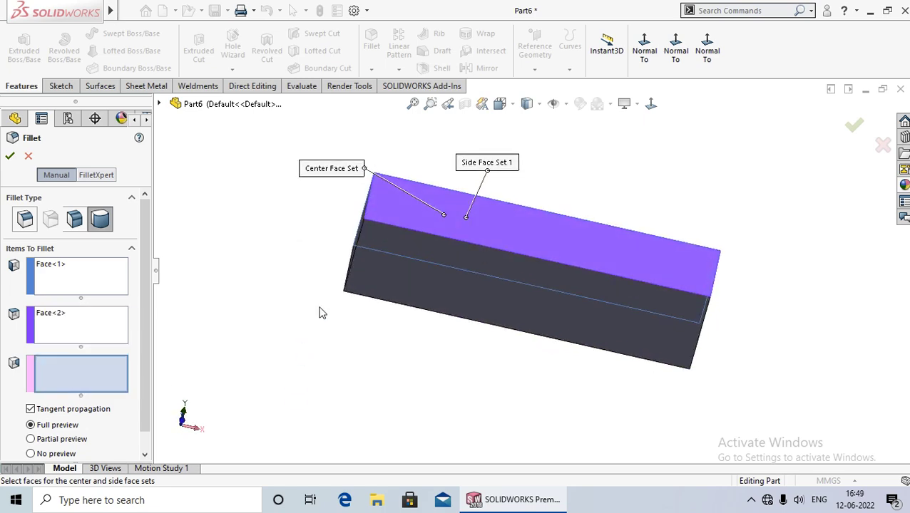
{"action": "left_click", "coordinate": [412, 297]}
{"action": "middle_click_drag", "start_coordinate": [278, 238], "coordinate": [318, 388]}
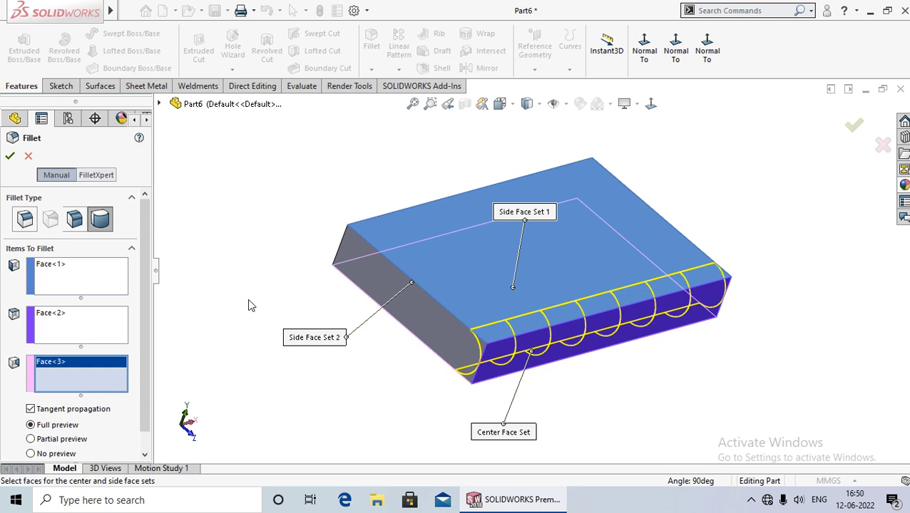
Inspect the full round fillet preview from several angles and apply it as Fillet6
{"action": "middle_click_drag", "start_coordinate": [355, 331], "coordinate": [504, 368]}
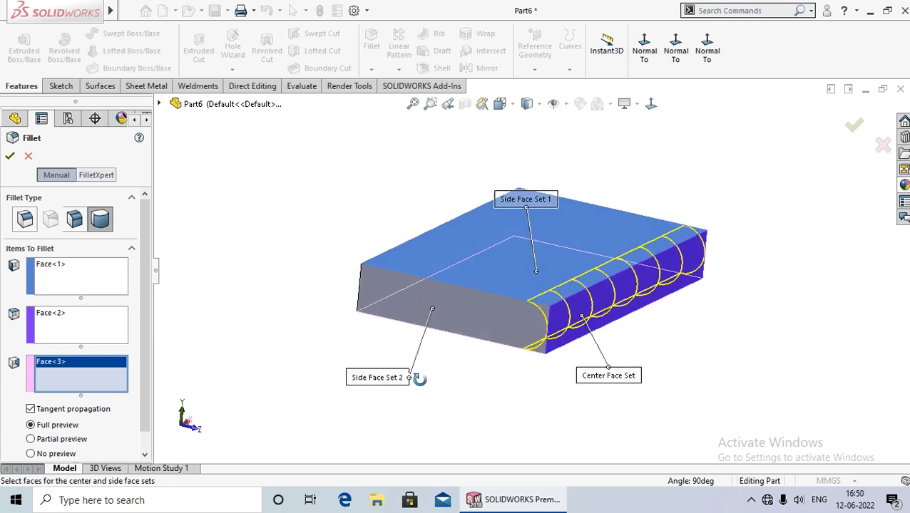
{"action": "scroll", "coordinate": [510, 367], "scroll_direction": "down", "scroll_amount": 3}
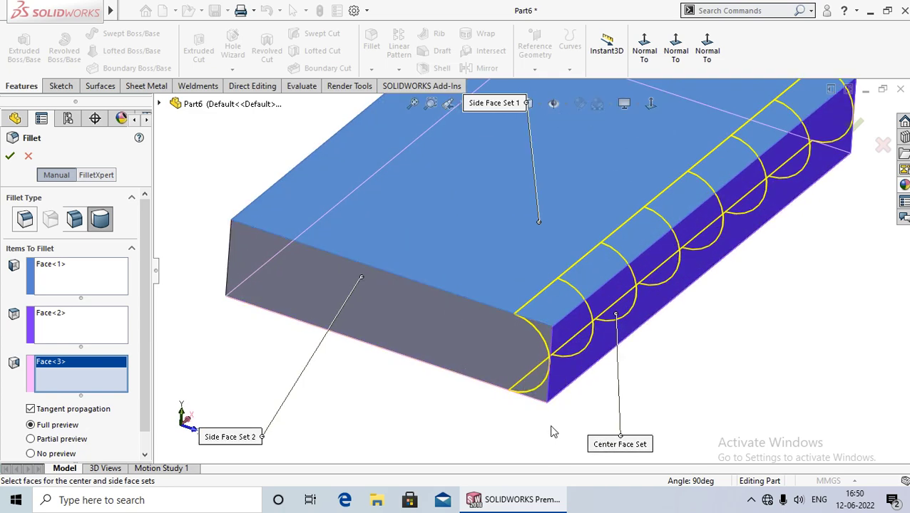
{"action": "scroll", "coordinate": [542, 424], "scroll_direction": "up", "scroll_amount": 2}
{"action": "middle_click_drag", "start_coordinate": [522, 415], "coordinate": [501, 358]}
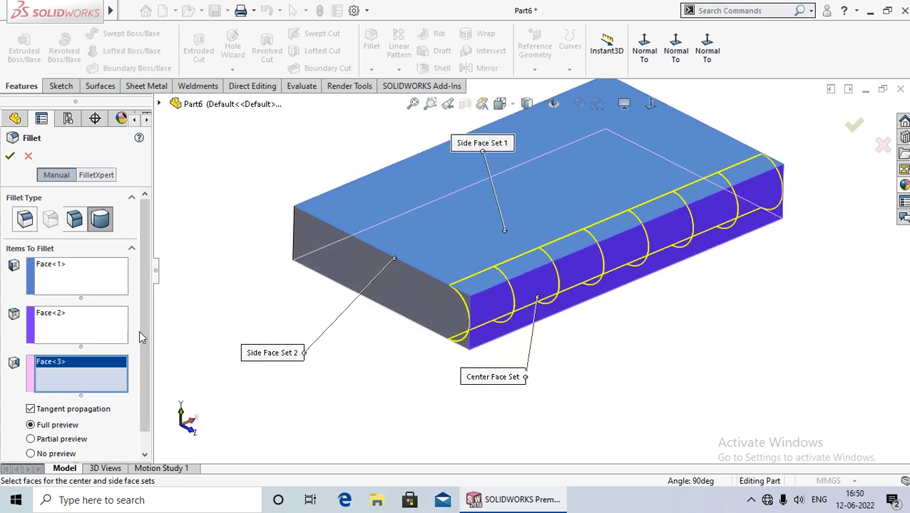
{"action": "left_click", "coordinate": [10, 155]}
{"action": "middle_click_drag", "start_coordinate": [375, 404], "coordinate": [606, 331]}
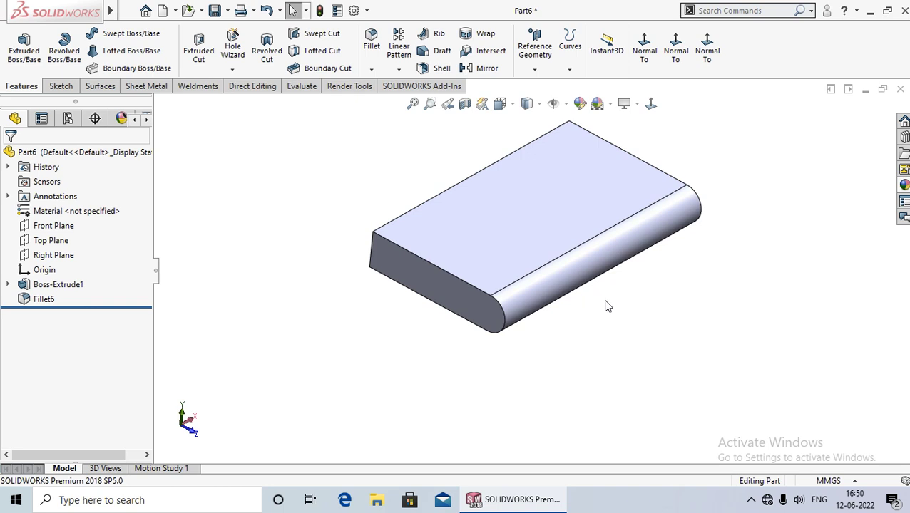
{"action": "scroll", "coordinate": [597, 356], "scroll_direction": "up", "scroll_amount": 2}
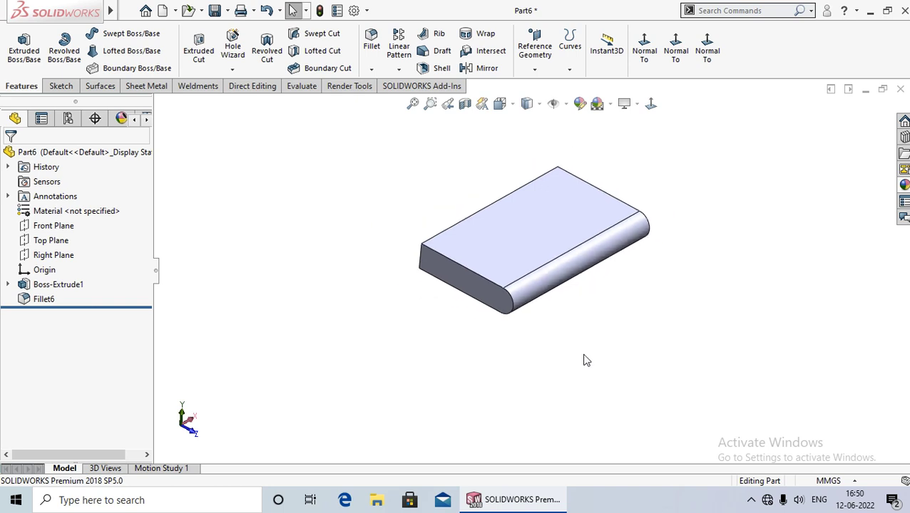
{"action": "scroll", "coordinate": [624, 285], "scroll_direction": "up", "scroll_amount": 1}
{"action": "middle_click_drag", "start_coordinate": [639, 254], "coordinate": [609, 246]}
{"action": "scroll", "coordinate": [605, 251], "scroll_direction": "down", "scroll_amount": 2}
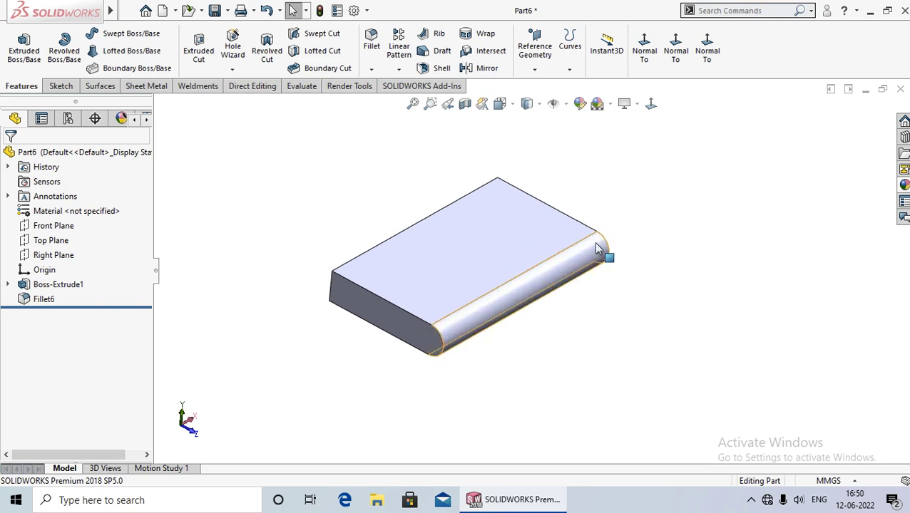
Start a new sketch on the Top Plane, viewed straight down
{"action": "left_click", "coordinate": [46, 245]}
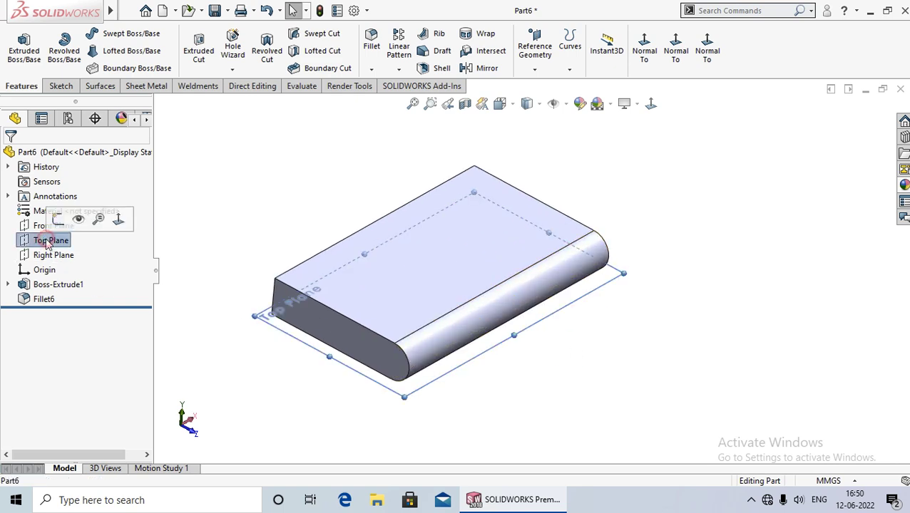
{"action": "left_click", "coordinate": [57, 215]}
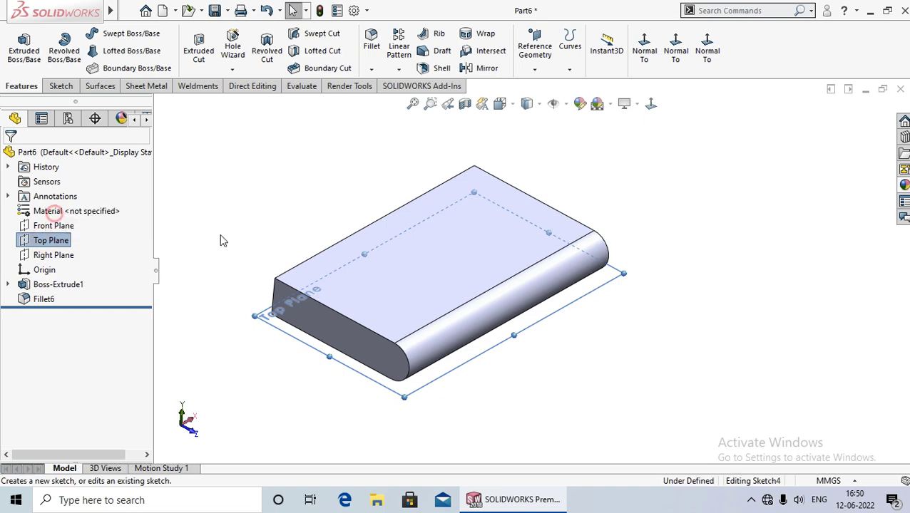
{"action": "left_click", "coordinate": [651, 104]}
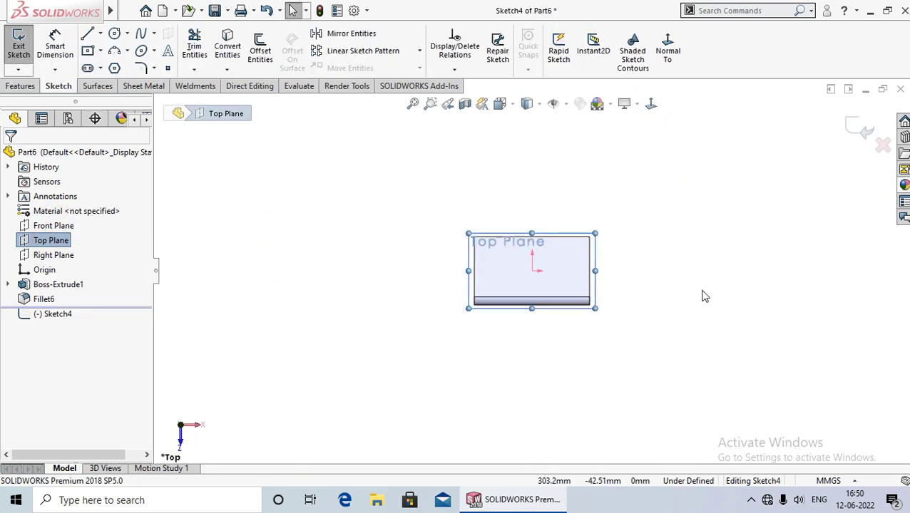
{"action": "left_click", "coordinate": [636, 334]}
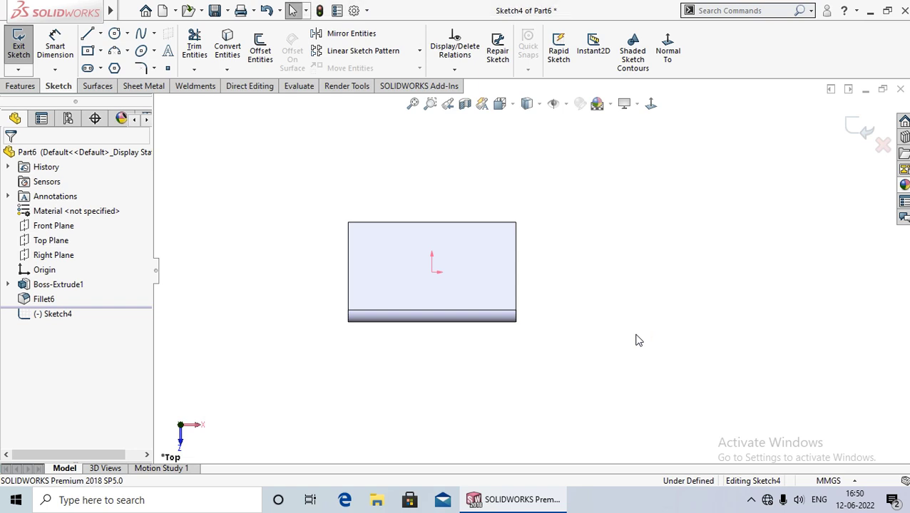
{"action": "scroll", "coordinate": [564, 273], "scroll_direction": "up", "scroll_amount": 1}
{"action": "scroll", "coordinate": [556, 268], "scroll_direction": "down", "scroll_amount": 2}
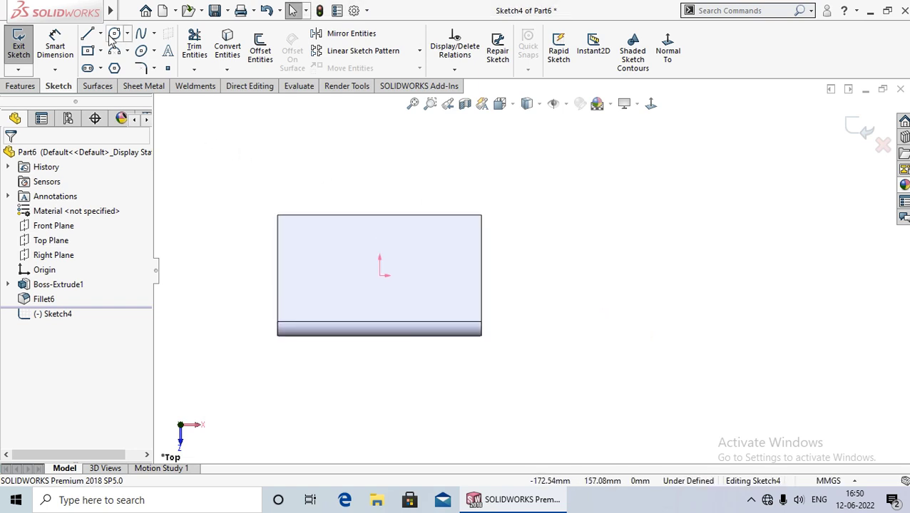
Draw a circle of about 49.45 mm radius to the right of the block
{"action": "left_click", "coordinate": [115, 34]}
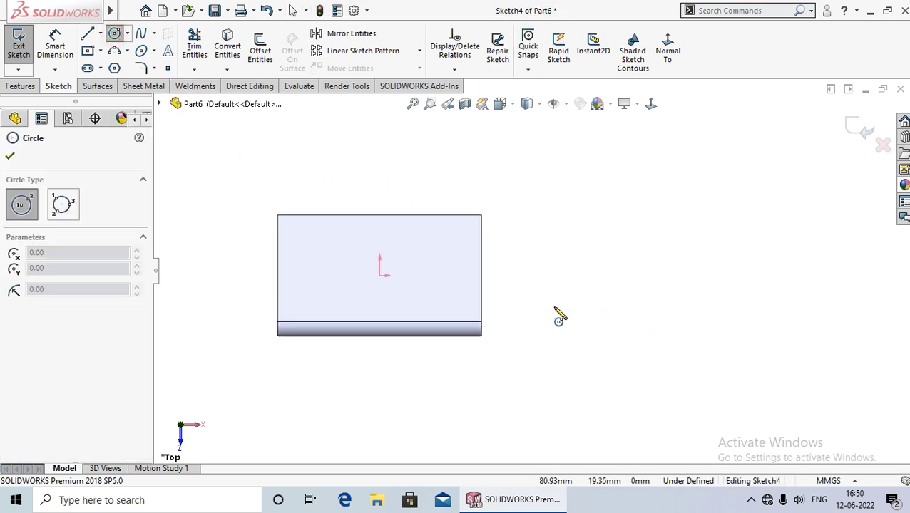
{"action": "left_click", "coordinate": [706, 275]}
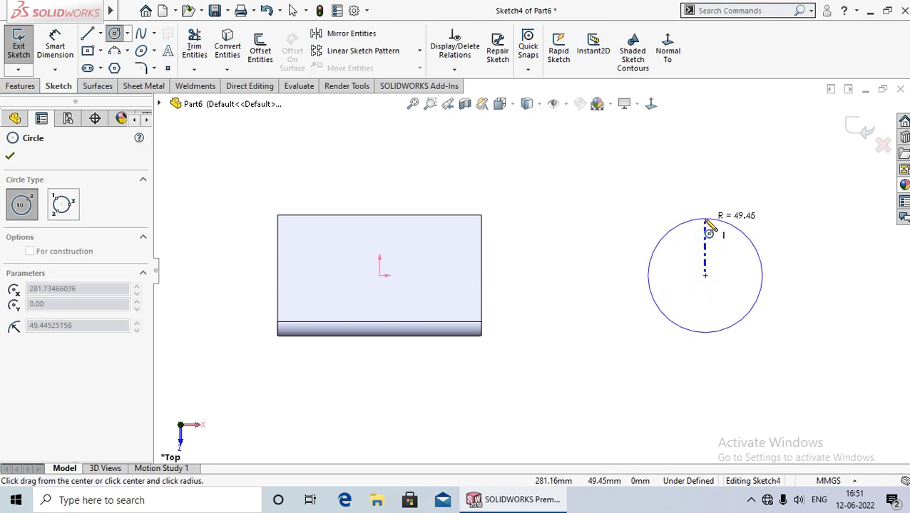
{"action": "left_click", "coordinate": [715, 222]}
{"action": "right_click", "coordinate": [716, 227]}
{"action": "left_click", "coordinate": [716, 228]}
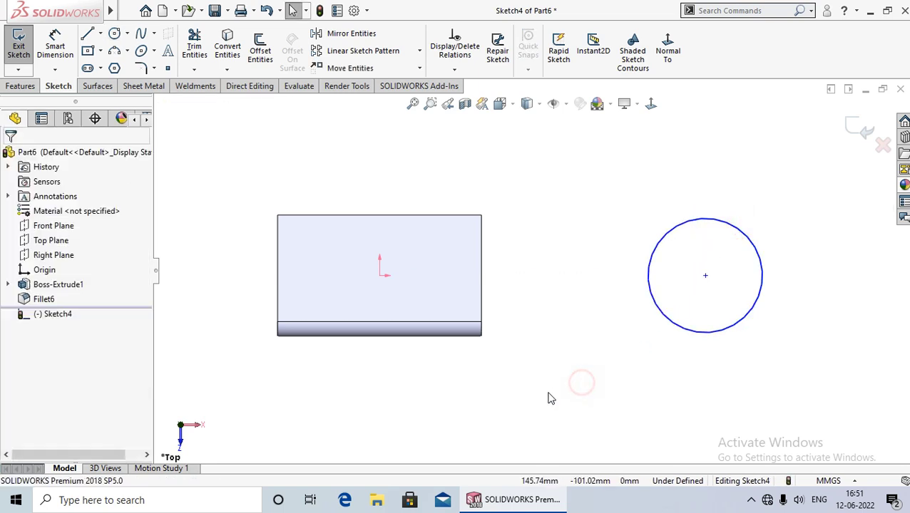
{"action": "scroll", "coordinate": [513, 421], "scroll_direction": "up", "scroll_amount": 3}
Orbit to a tilted 3D view of the circle sketch and bring up the Features tools
{"action": "middle_click_drag", "start_coordinate": [502, 430], "coordinate": [507, 305]}
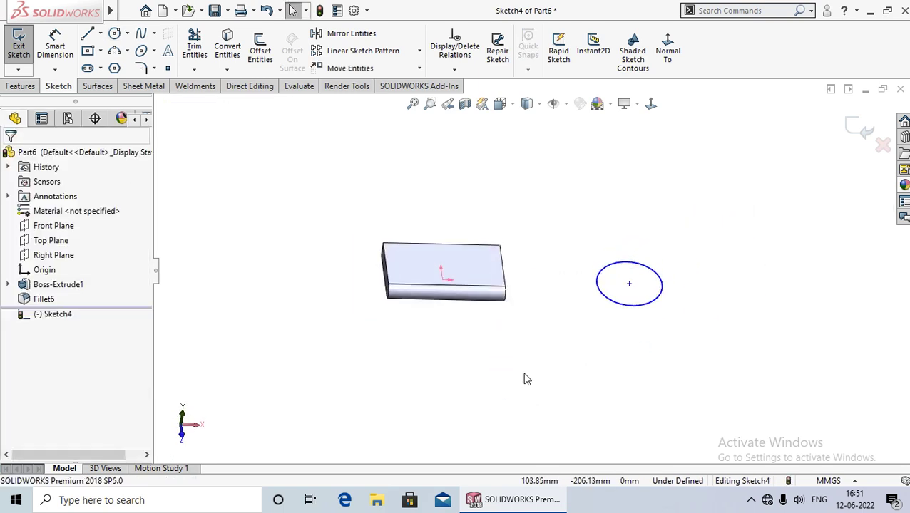
{"action": "middle_click_drag", "start_coordinate": [582, 401], "coordinate": [541, 365]}
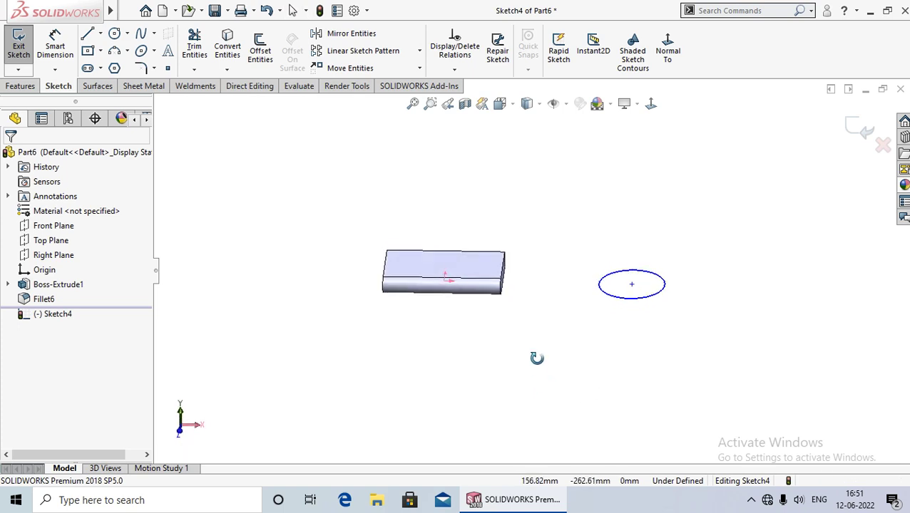
{"action": "left_click", "coordinate": [19, 85]}
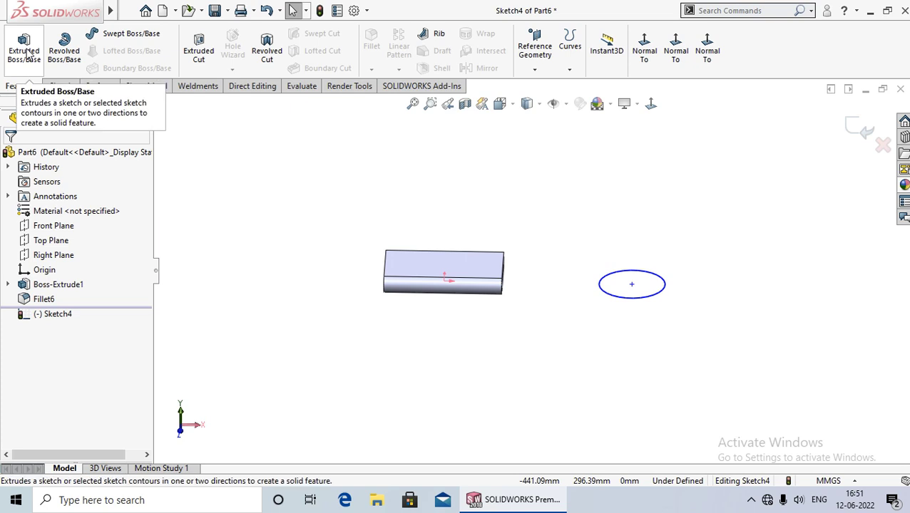
Extrude the circle Blind 70 mm into a cylinder beside the block
{"action": "left_click", "coordinate": [24, 61]}
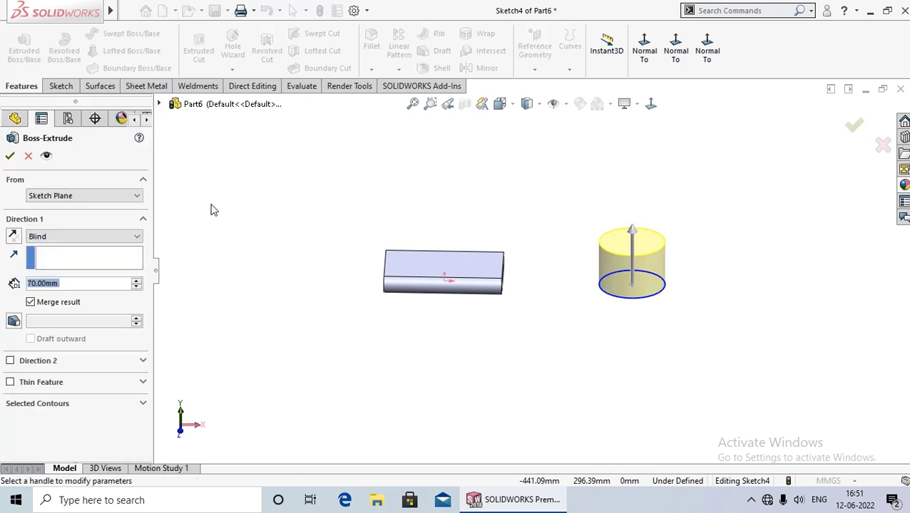
{"action": "middle_click_drag", "start_coordinate": [272, 288], "coordinate": [278, 260]}
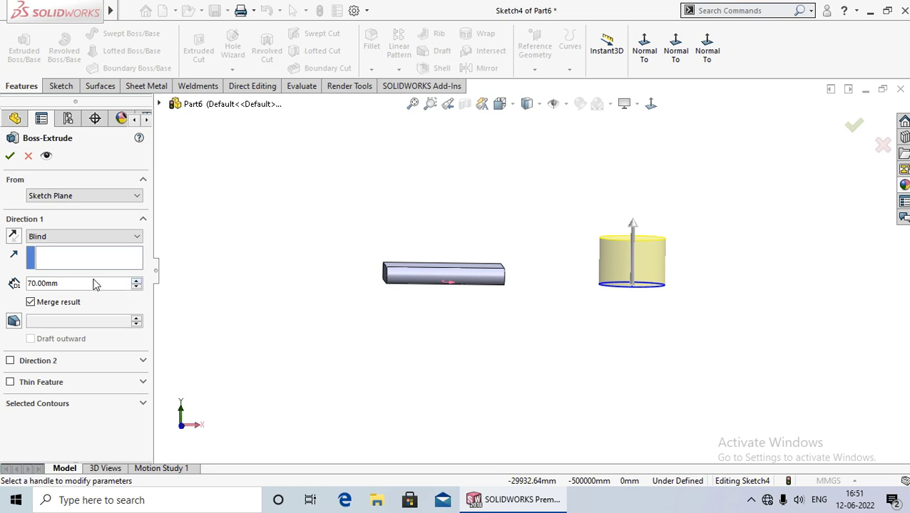
{"action": "left_click", "coordinate": [10, 156]}
{"action": "middle_click_drag", "start_coordinate": [322, 200], "coordinate": [314, 239]}
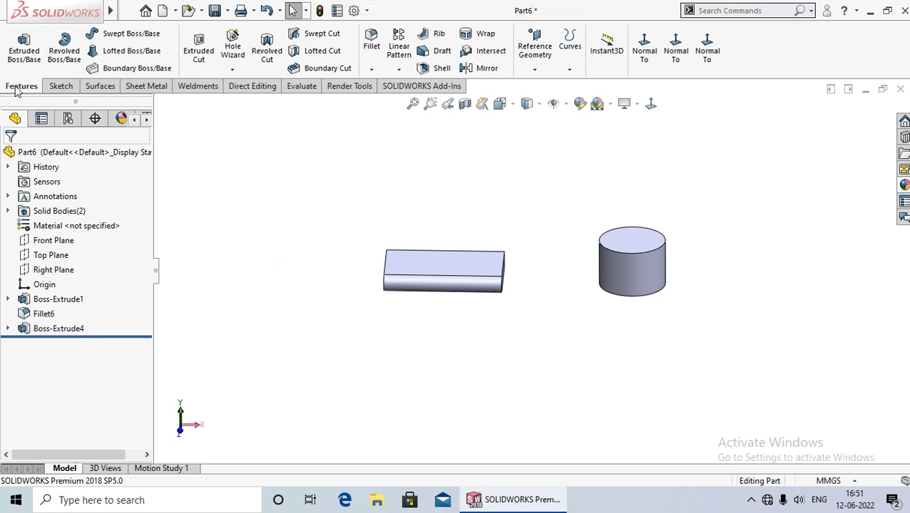
Start a full round fillet and pick the cylinder's top face as the first side
{"action": "left_click", "coordinate": [372, 69]}
{"action": "left_click", "coordinate": [390, 86]}
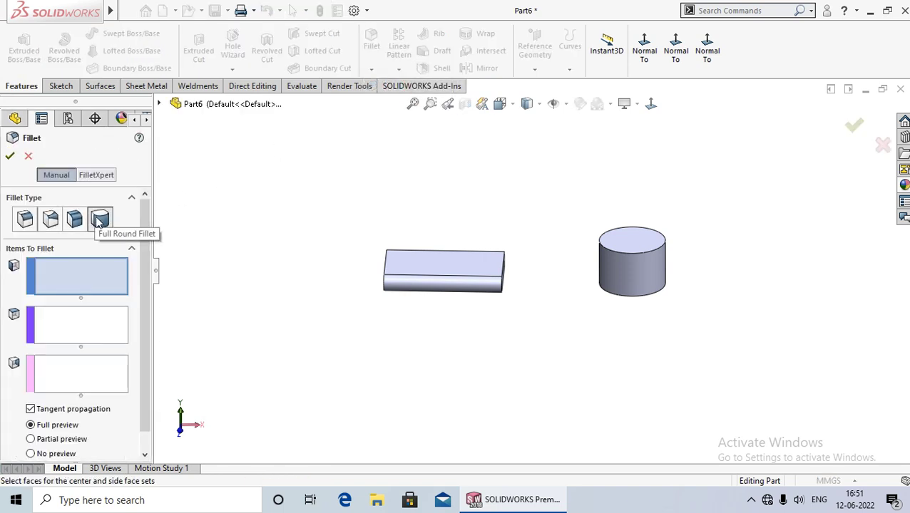
{"action": "left_click", "coordinate": [85, 275]}
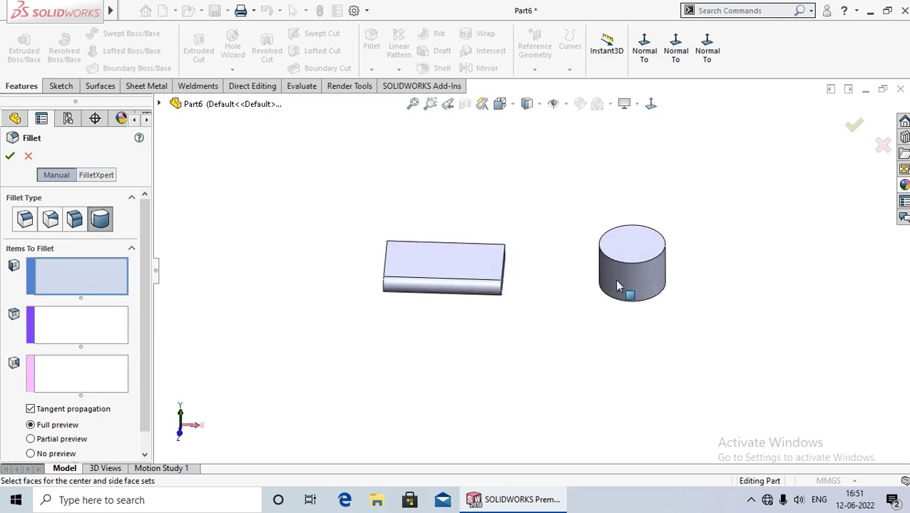
{"action": "left_click", "coordinate": [632, 248]}
{"action": "mouse_move", "coordinate": [632, 247]}
{"action": "middle_mouse_down"}
{"action": "mouse_move", "coordinate": [505, 348]}
{"action": "mouse_move", "coordinate": [451, 327]}
{"action": "middle_mouse_up"}
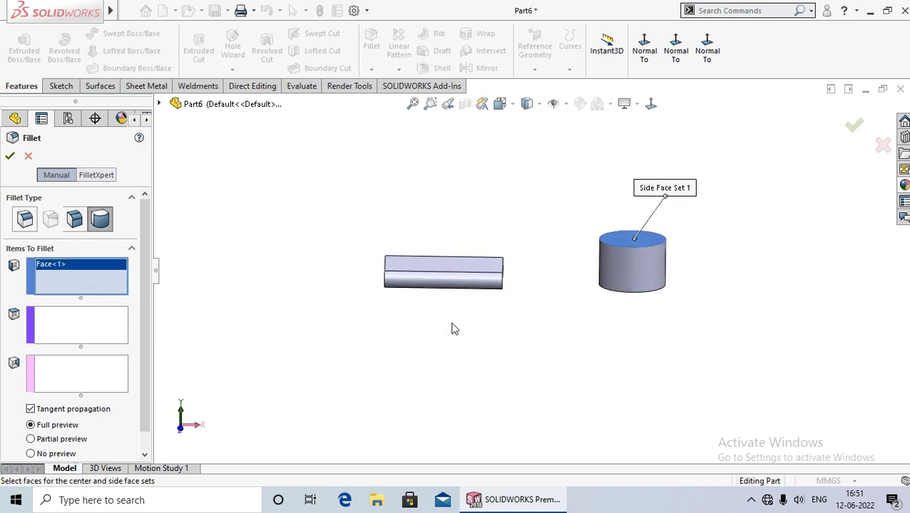
Pick the cylinder's side and bottom faces, then apply the fillet as Fillet7
{"action": "left_click", "coordinate": [78, 325]}
{"action": "middle_click_drag", "start_coordinate": [411, 378], "coordinate": [457, 342]}
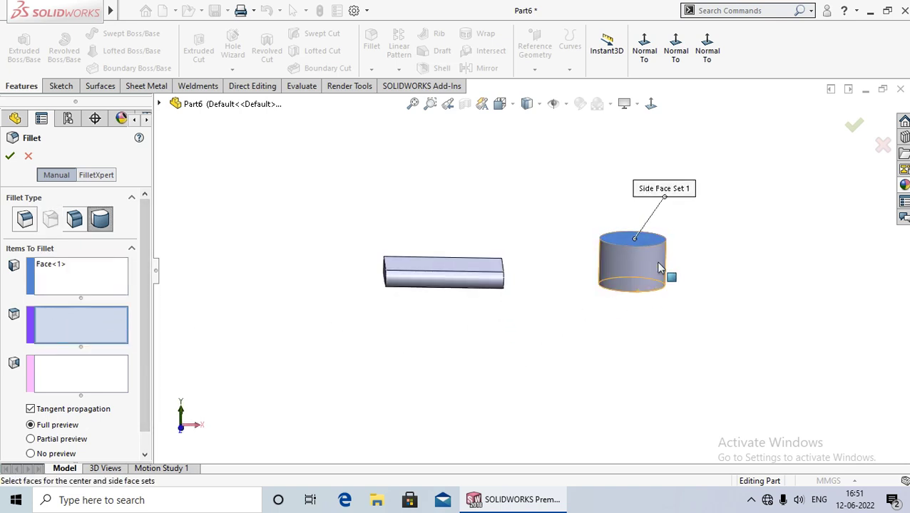
{"action": "left_click", "coordinate": [656, 261]}
{"action": "middle_click_drag", "start_coordinate": [560, 337], "coordinate": [473, 308]}
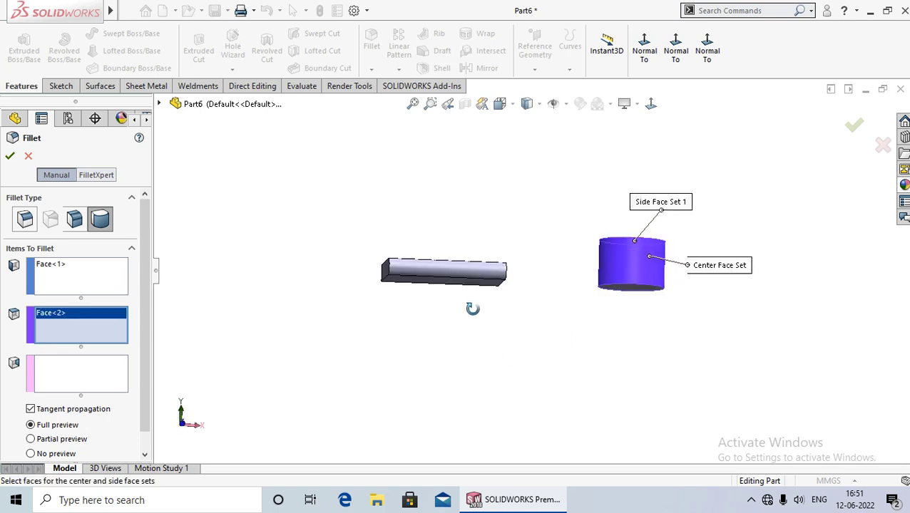
{"action": "left_click", "coordinate": [89, 377]}
{"action": "middle_click_drag", "start_coordinate": [362, 351], "coordinate": [477, 345]}
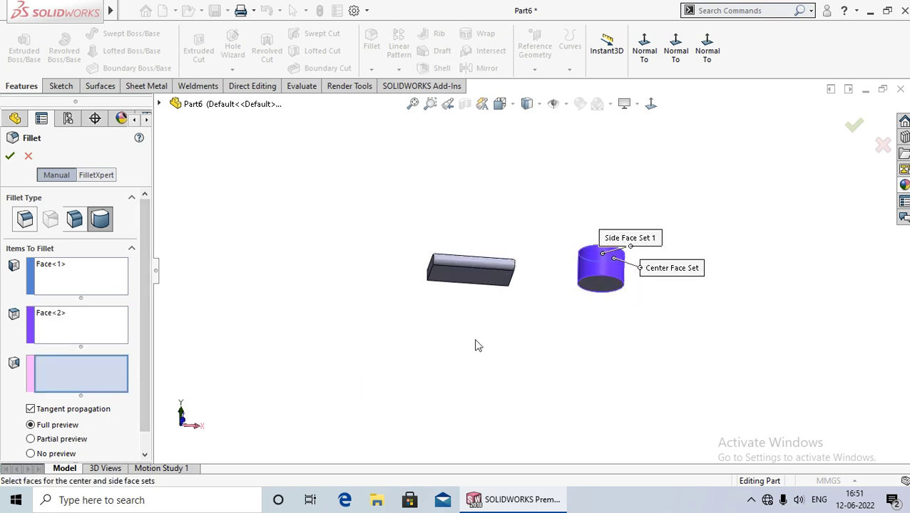
{"action": "left_click", "coordinate": [602, 284]}
{"action": "middle_click_drag", "start_coordinate": [548, 202], "coordinate": [549, 315]}
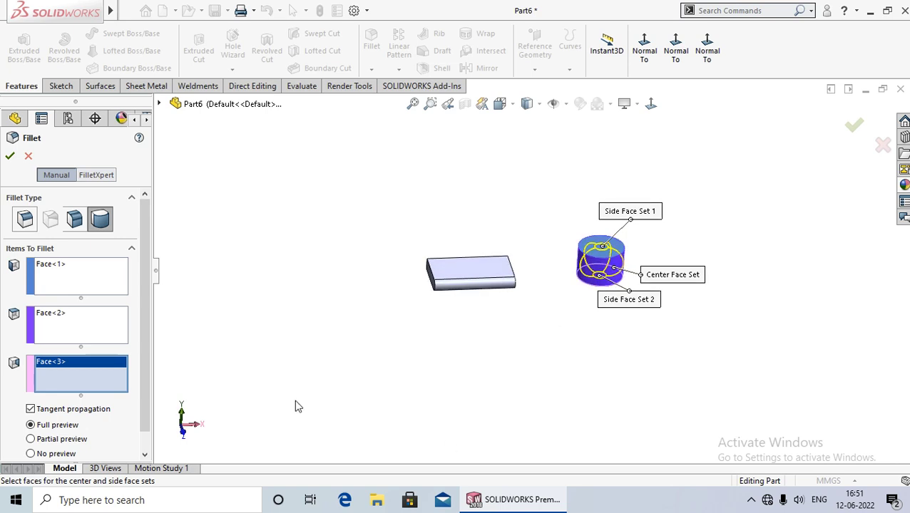
{"action": "left_click", "coordinate": [9, 152]}
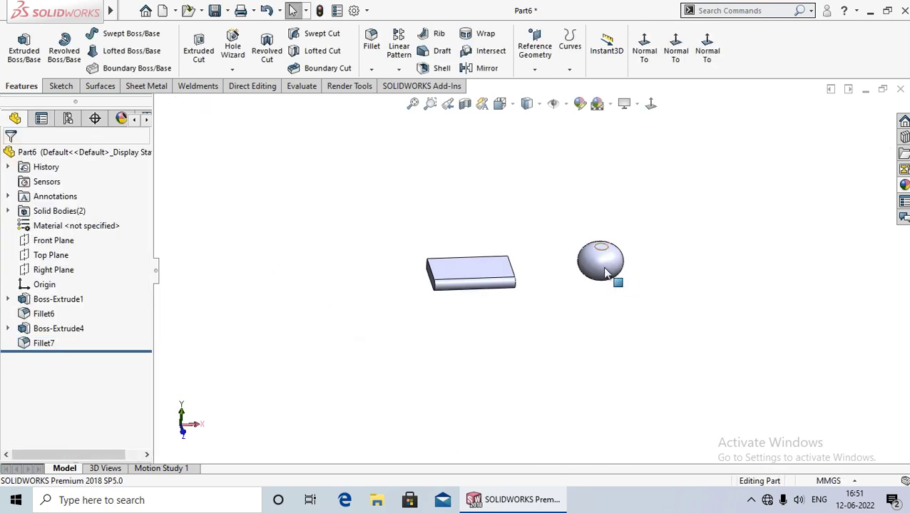
{"action": "scroll", "coordinate": [613, 280], "scroll_direction": "down", "scroll_amount": 5}
{"action": "mouse_move", "coordinate": [585, 258]}
{"action": "middle_mouse_down"}
{"action": "mouse_move", "coordinate": [533, 268]}
{"action": "mouse_move", "coordinate": [529, 290]}
{"action": "middle_mouse_up"}
{"action": "scroll", "coordinate": [530, 290], "scroll_direction": "up", "scroll_amount": 3}
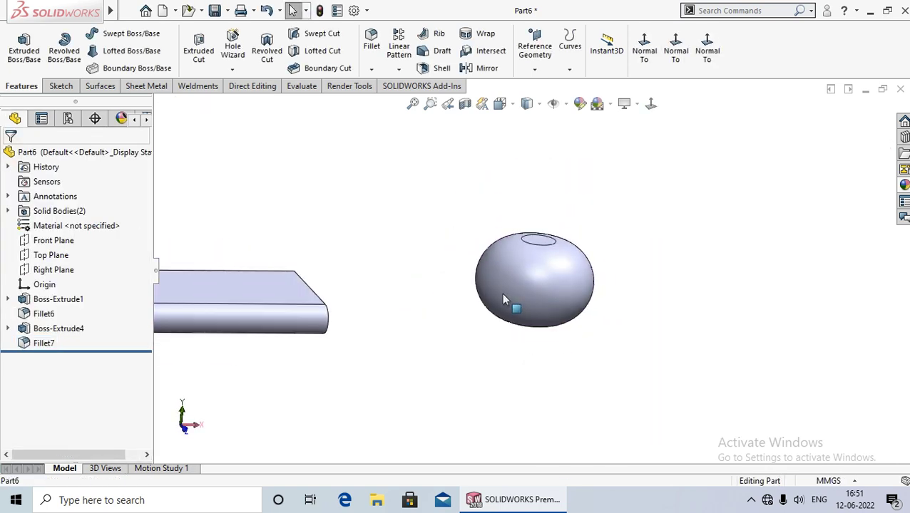
{"action": "scroll", "coordinate": [501, 293], "scroll_direction": "up", "scroll_amount": 2}
{"action": "mouse_move", "coordinate": [453, 296]}
{"action": "middle_mouse_down"}
{"action": "mouse_move", "coordinate": [443, 237]}
{"action": "mouse_move", "coordinate": [425, 318]}
{"action": "middle_mouse_up"}
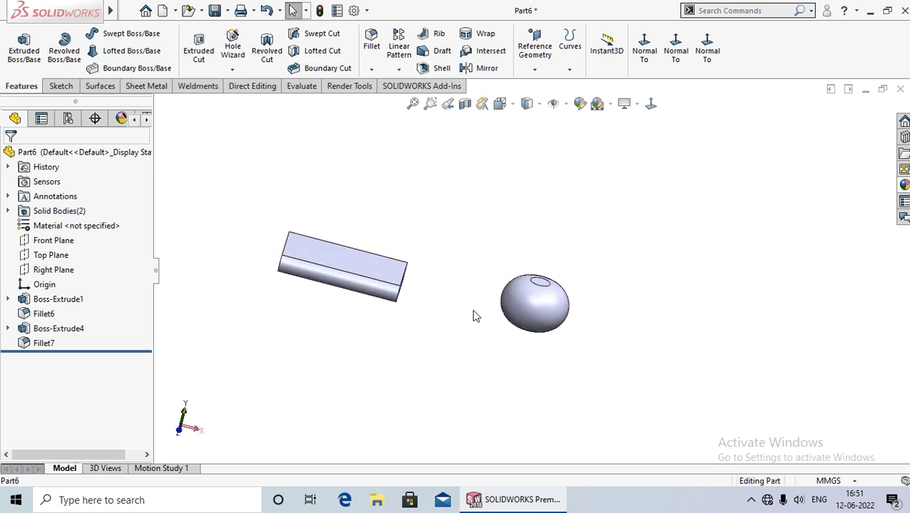
{"action": "mouse_move", "coordinate": [481, 332]}
{"action": "middle_mouse_down"}
{"action": "mouse_move", "coordinate": [487, 284]}
{"action": "mouse_move", "coordinate": [497, 307]}
{"action": "middle_mouse_up"}
{"action": "scroll", "coordinate": [529, 279], "scroll_direction": "down", "scroll_amount": 3}
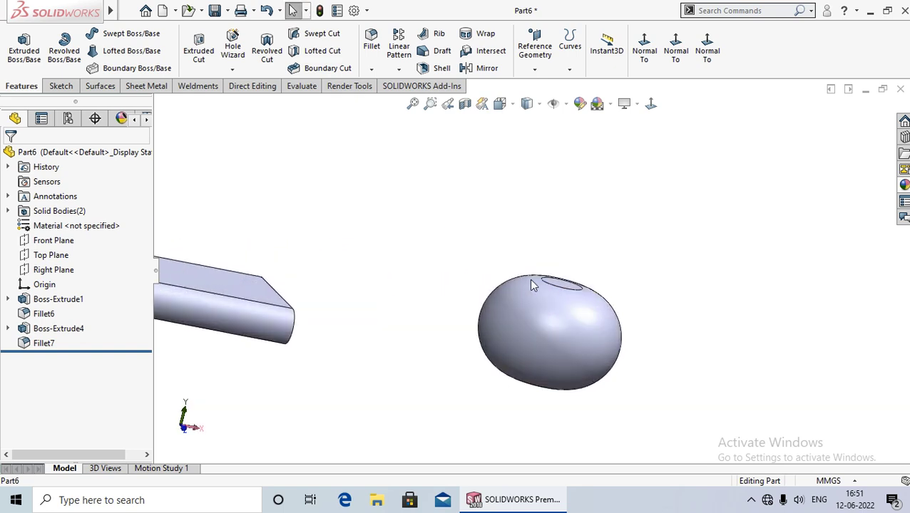
{"action": "scroll", "coordinate": [529, 279], "scroll_direction": "down", "scroll_amount": 2}
{"action": "scroll", "coordinate": [656, 346], "scroll_direction": "up", "scroll_amount": 3}
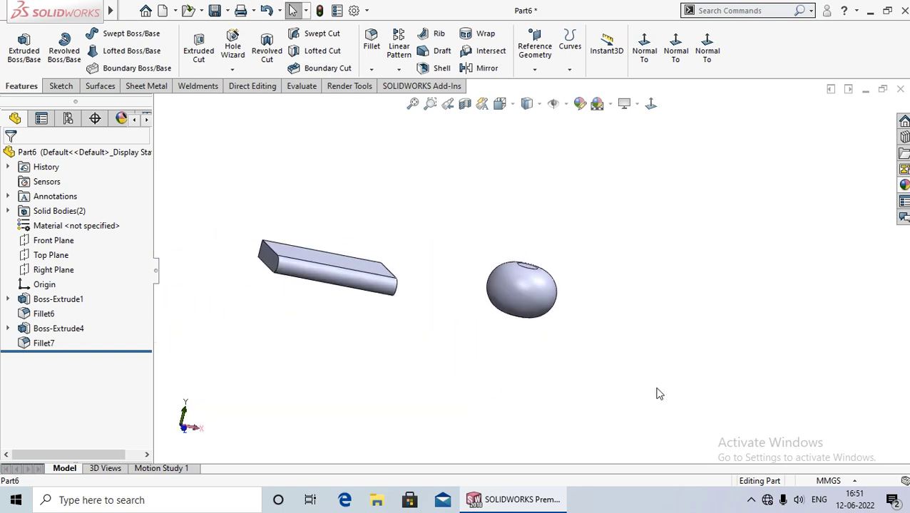
{"action": "mouse_move", "coordinate": [656, 392]}
{"action": "middle_mouse_down"}
{"action": "mouse_move", "coordinate": [530, 349]}
{"action": "mouse_move", "coordinate": [425, 289]}
{"action": "middle_mouse_up"}
{"action": "scroll", "coordinate": [642, 313], "scroll_direction": "down", "scroll_amount": 3}
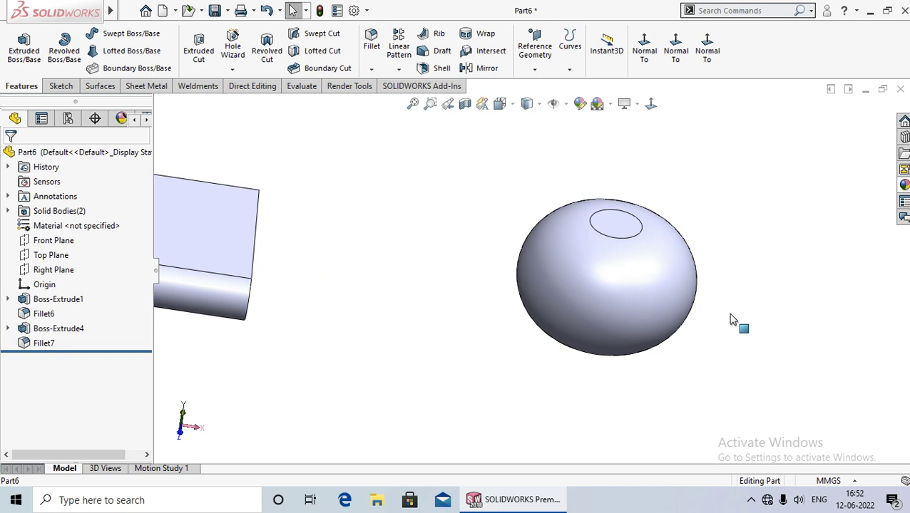
{"action": "scroll", "coordinate": [730, 319], "scroll_direction": "up", "scroll_amount": 2}
{"action": "scroll", "coordinate": [659, 328], "scroll_direction": "up", "scroll_amount": 1}
{"action": "scroll", "coordinate": [483, 298], "scroll_direction": "down", "scroll_amount": 1}
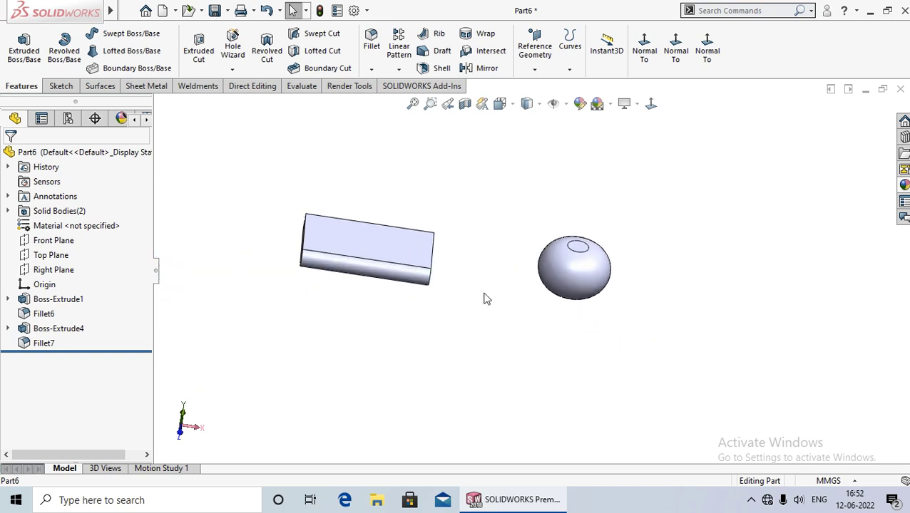